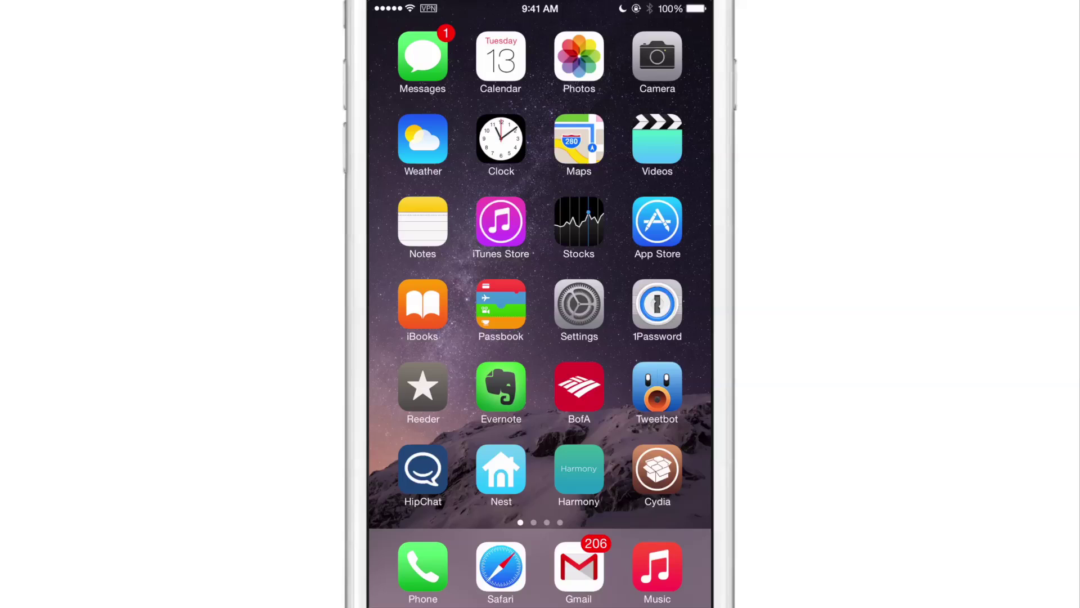
Launch Settings and browse the tweak preference entries down to CrashReporter.
click(579, 305)
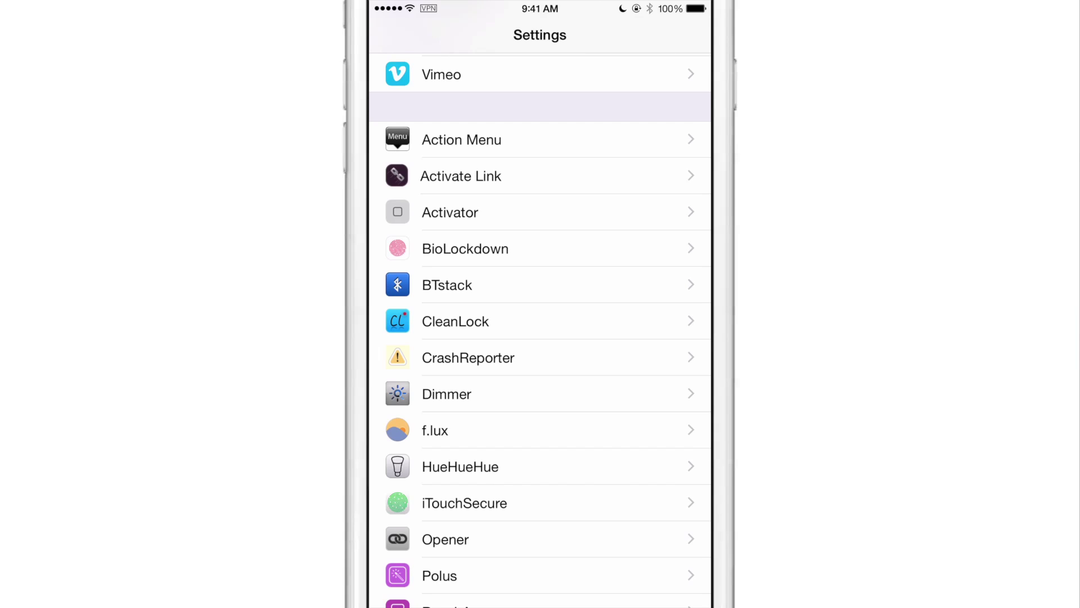
drag(458, 475, 430, 270)
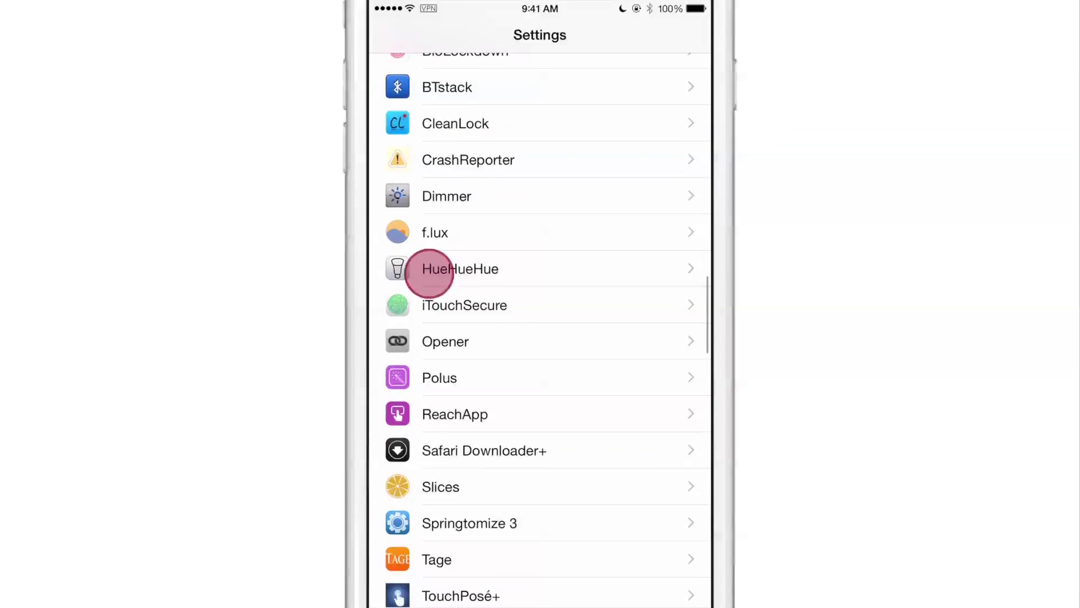
click(474, 460)
drag(475, 460, 458, 424)
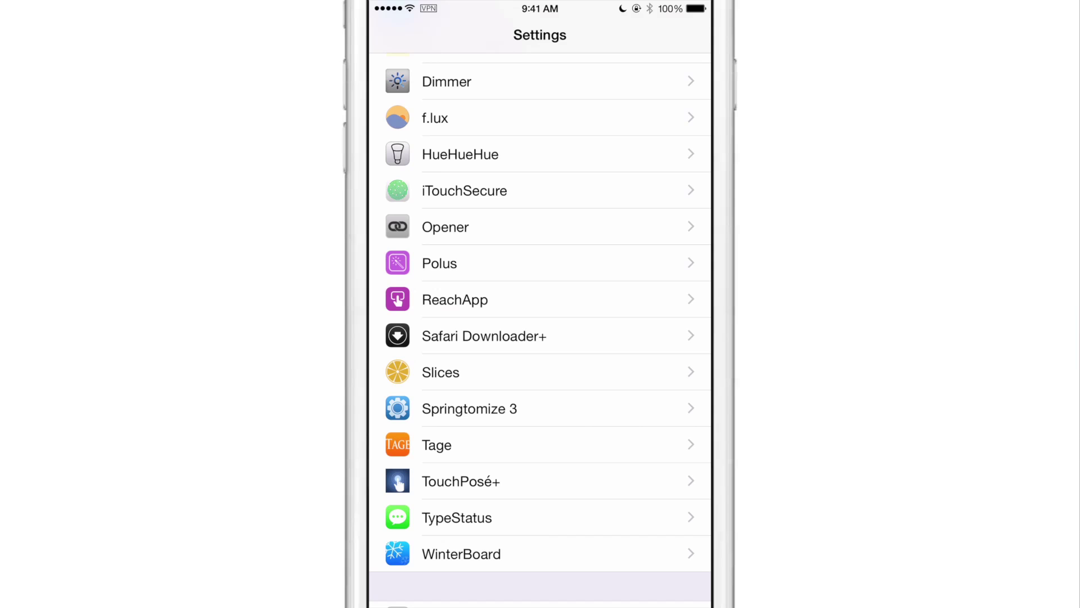
drag(484, 381, 451, 599)
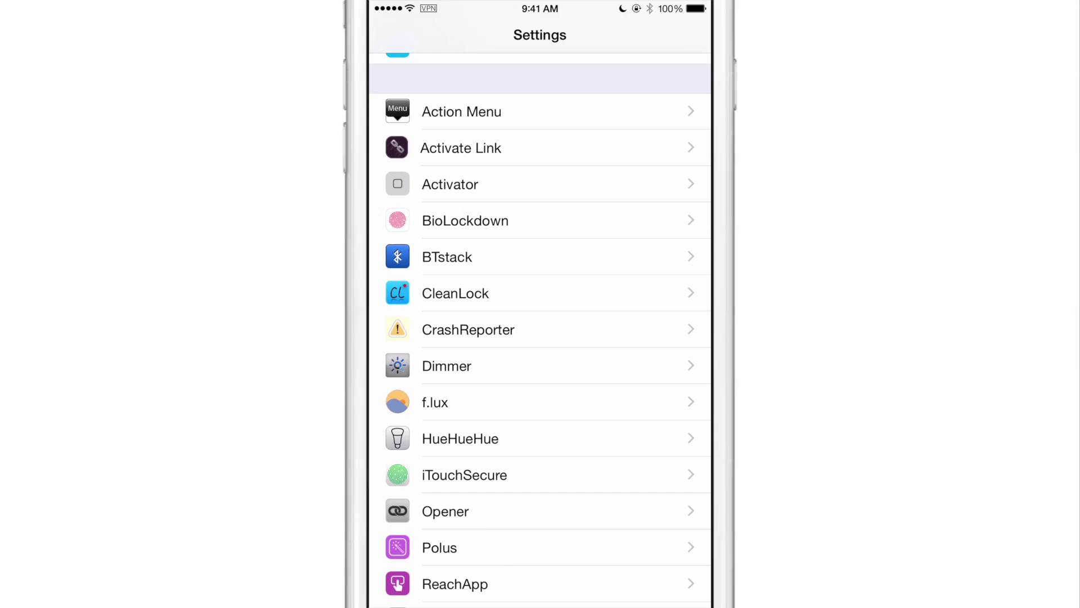
View CrashReporter's notification preferences, go back, and return to the home screen.
click(392, 323)
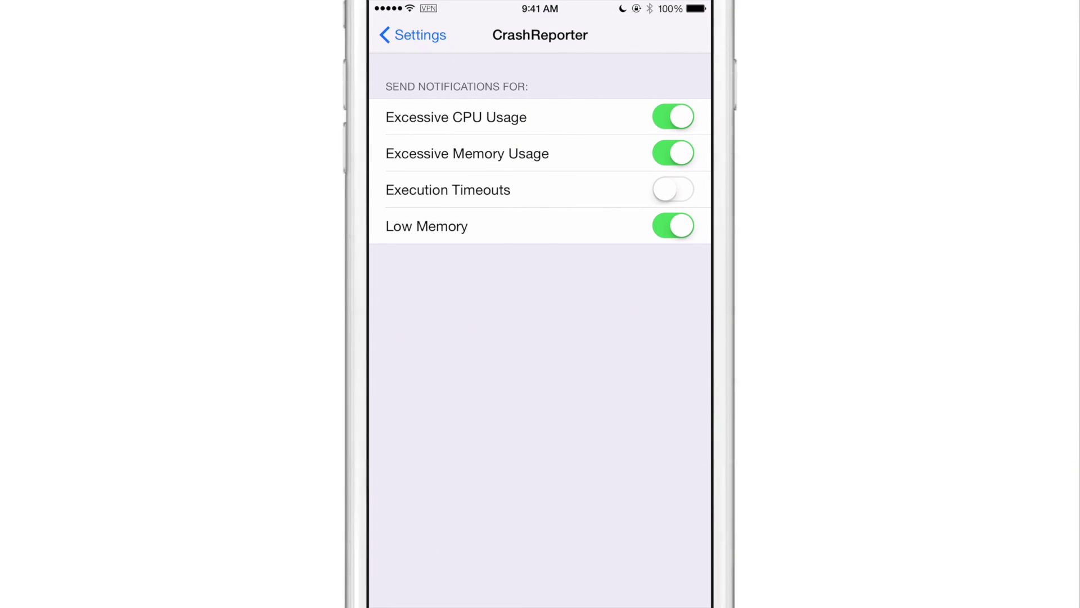
click(393, 38)
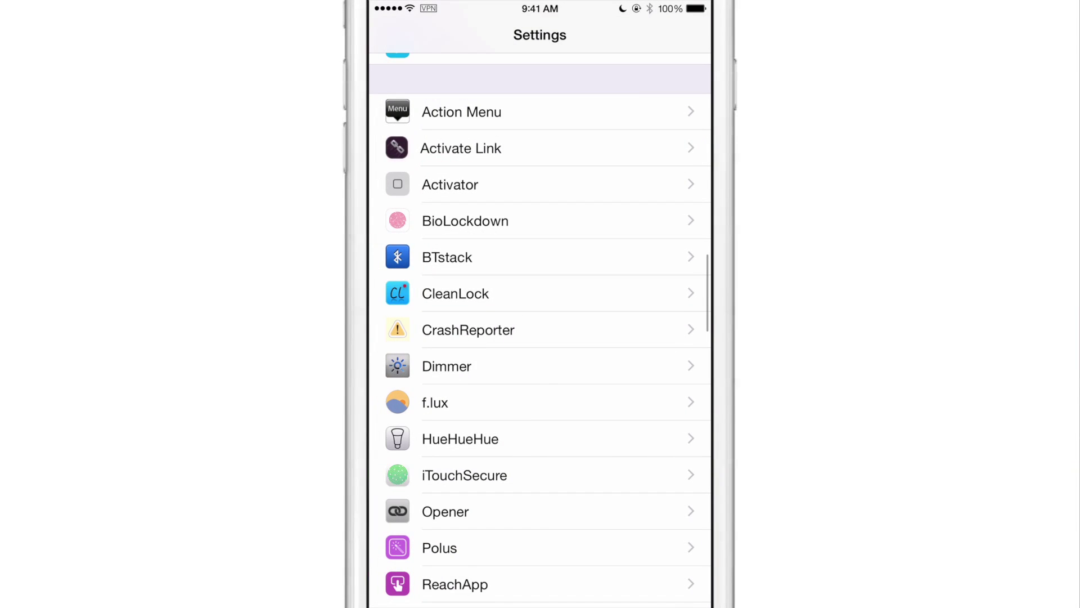
key(Home)
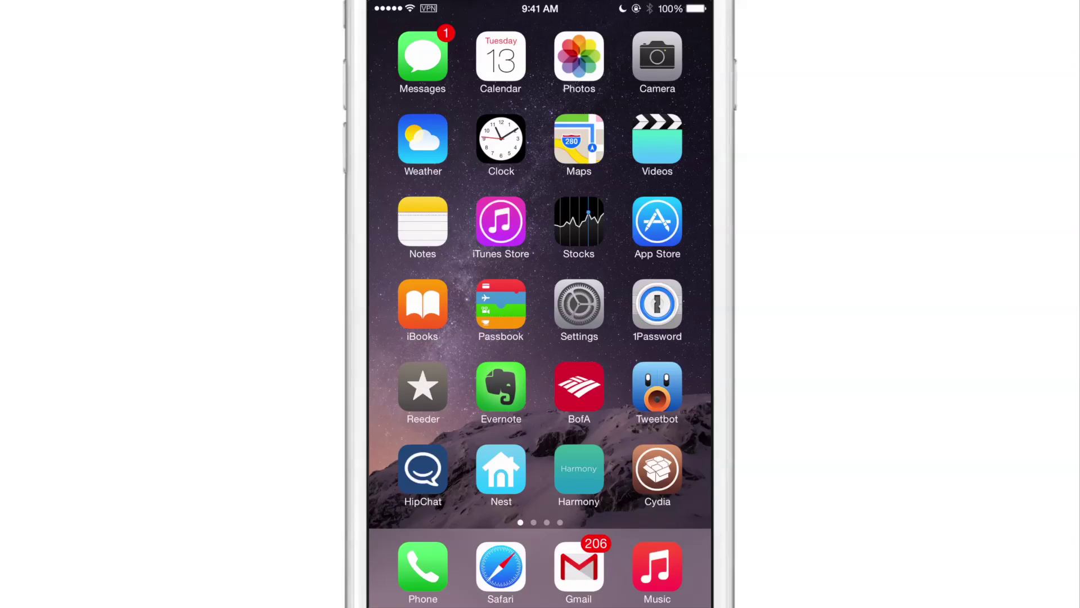
scroll(540, 270, right, 1)
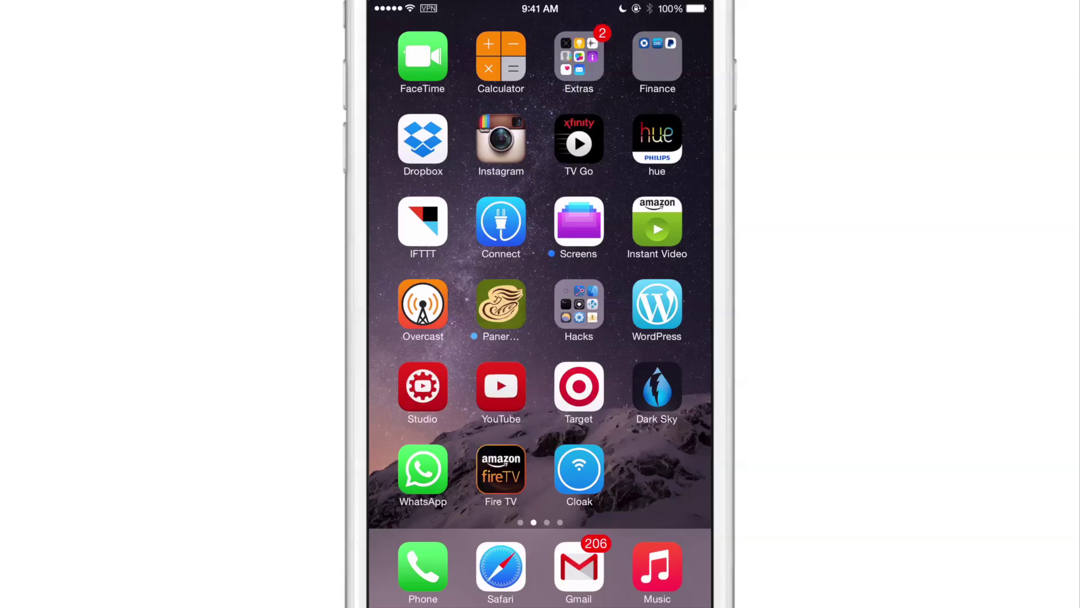
Start CrashReporter from the Hacks folder on the second home page.
click(579, 306)
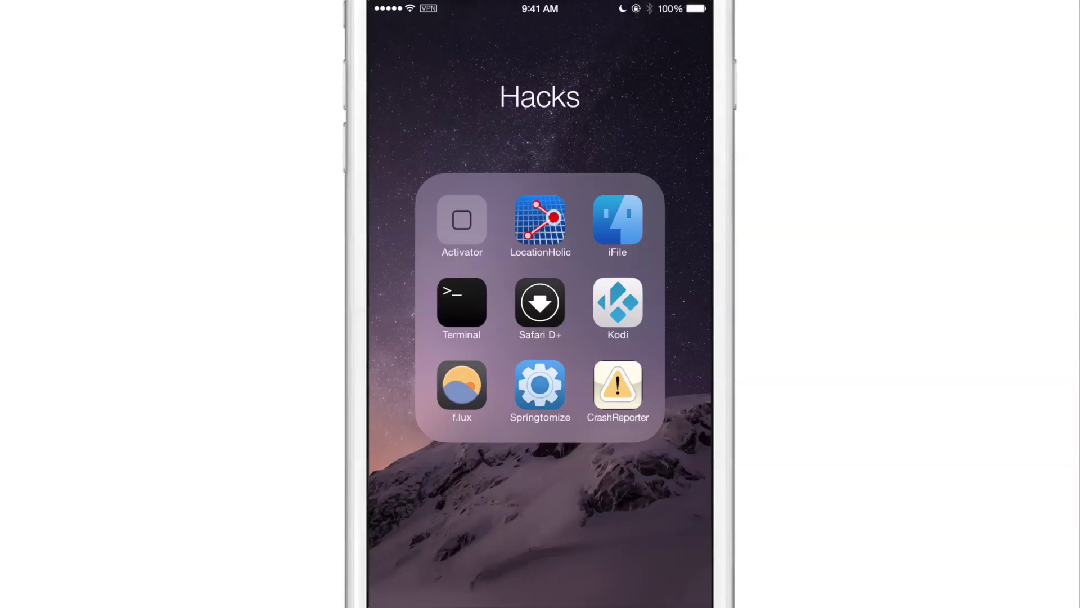
click(617, 385)
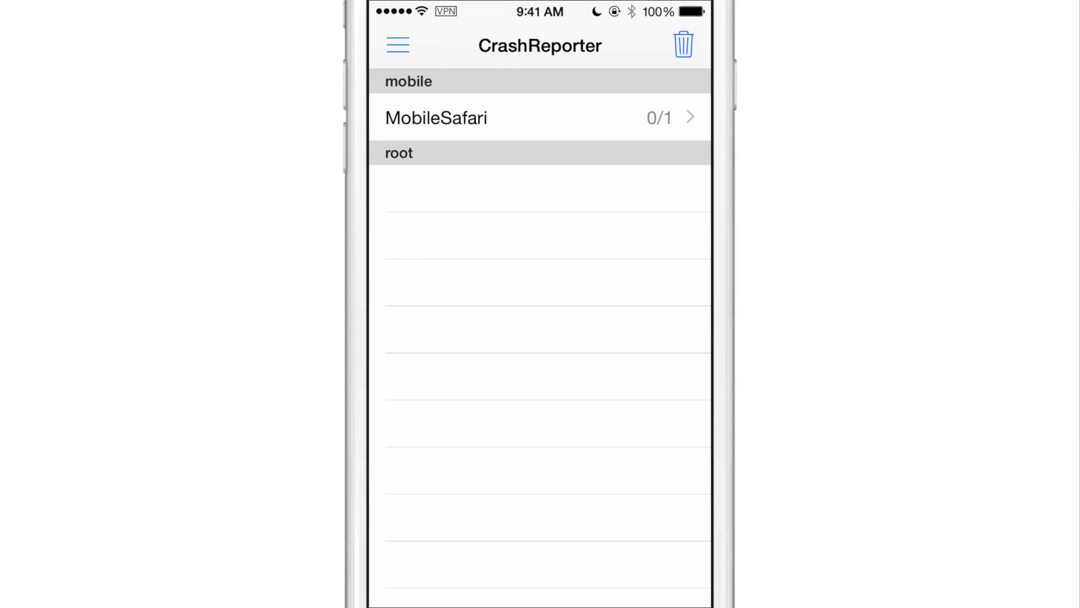
Open the MobileSafari crash report from 03:45:48 on 2015 Jan 13.
click(459, 118)
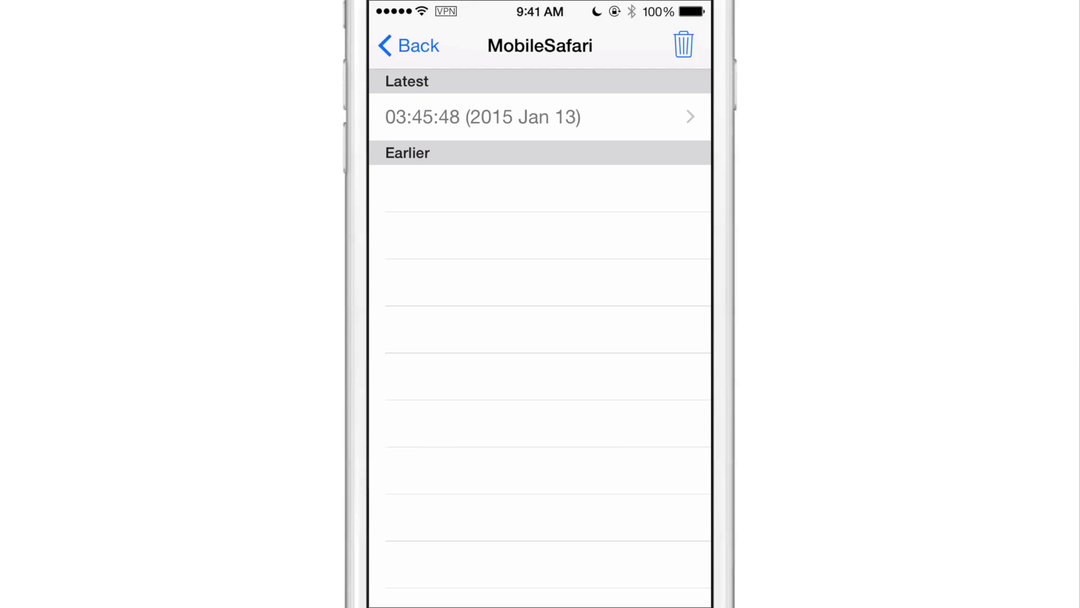
click(491, 124)
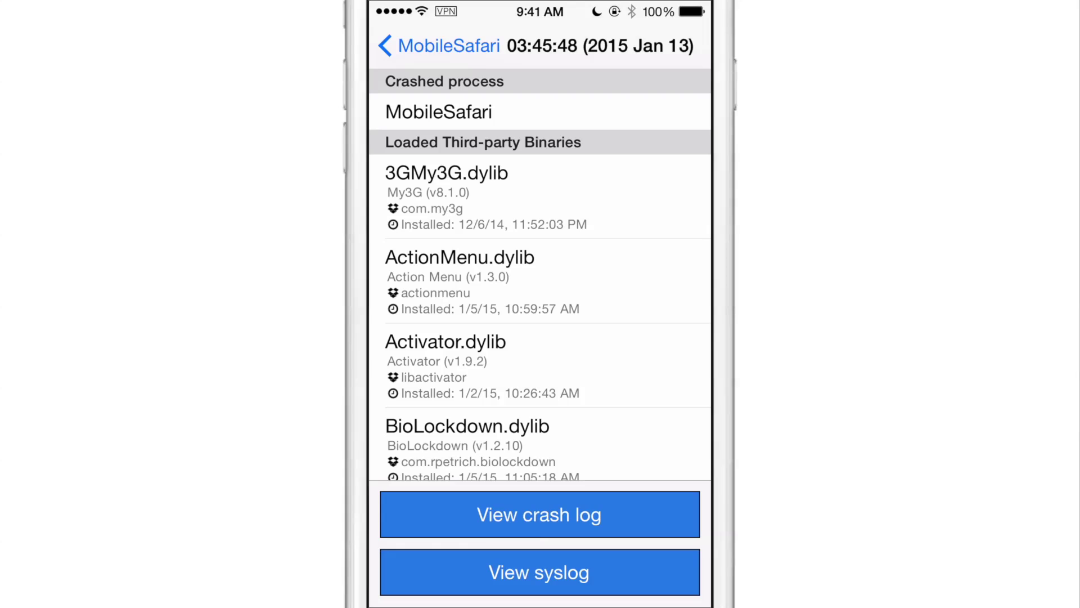
Read the full crash log text, panning through its threads and binary images.
click(460, 516)
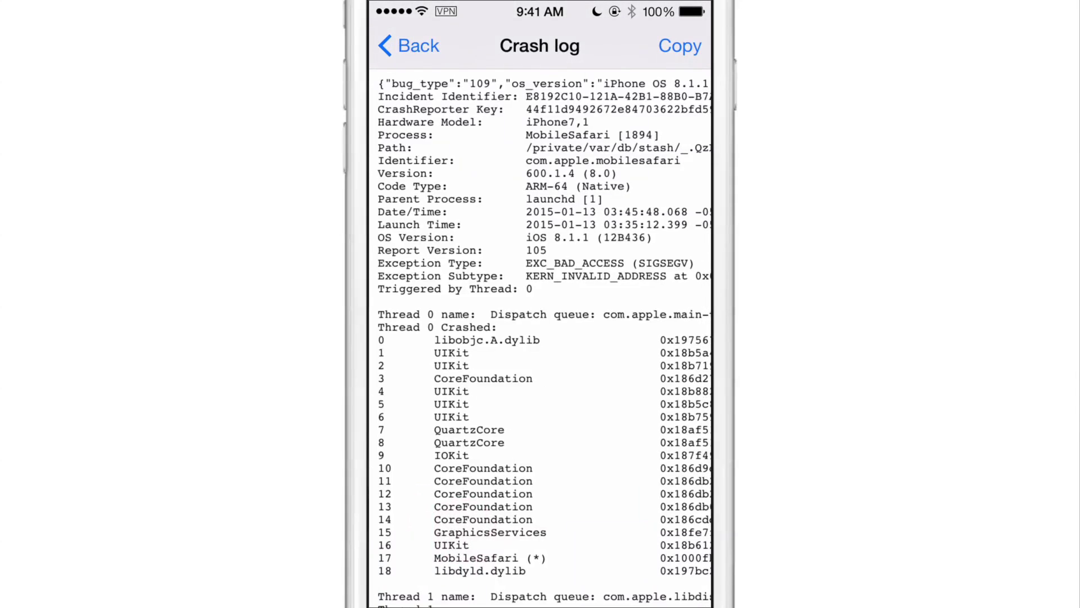
mouse_move(434, 467)
mouse_down()
mouse_move(439, 222)
mouse_move(380, 425)
mouse_up()
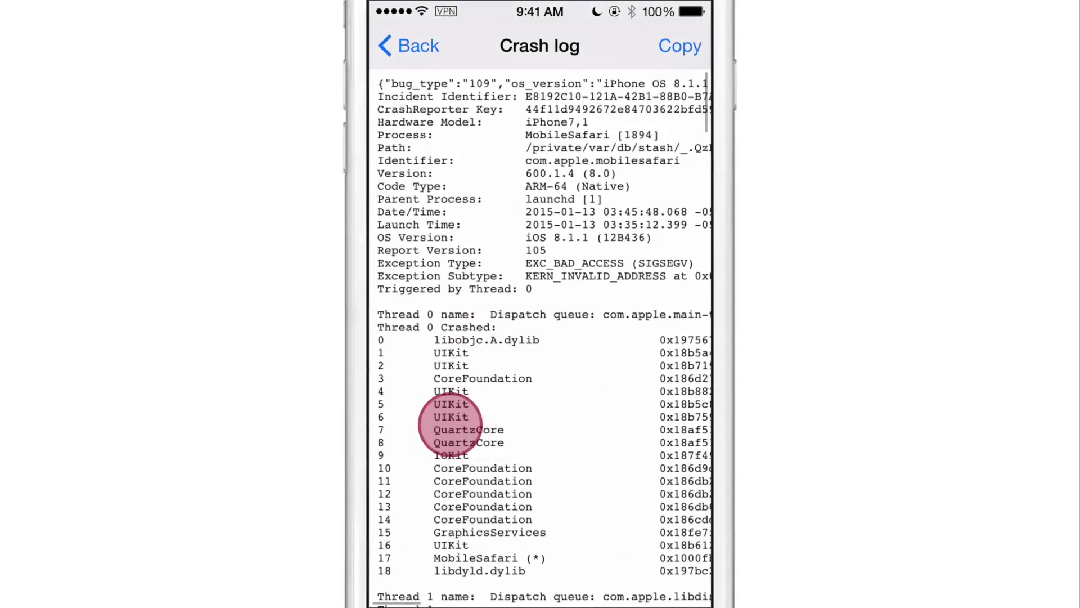
mouse_move(545, 424)
mouse_down()
mouse_move(445, 425)
mouse_move(526, 428)
mouse_move(546, 405)
mouse_up()
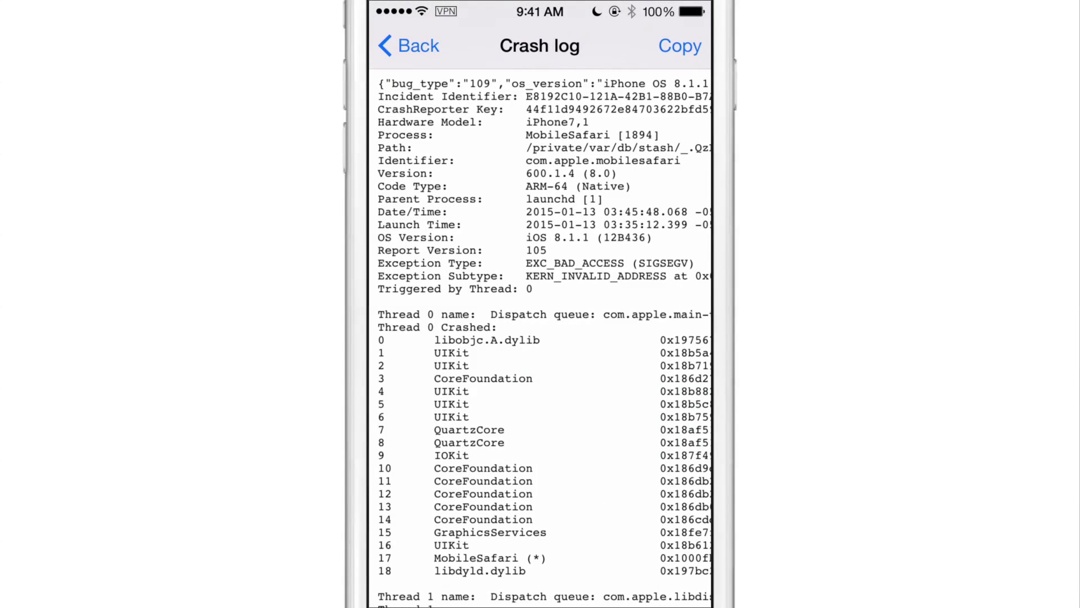
drag(431, 487, 427, 321)
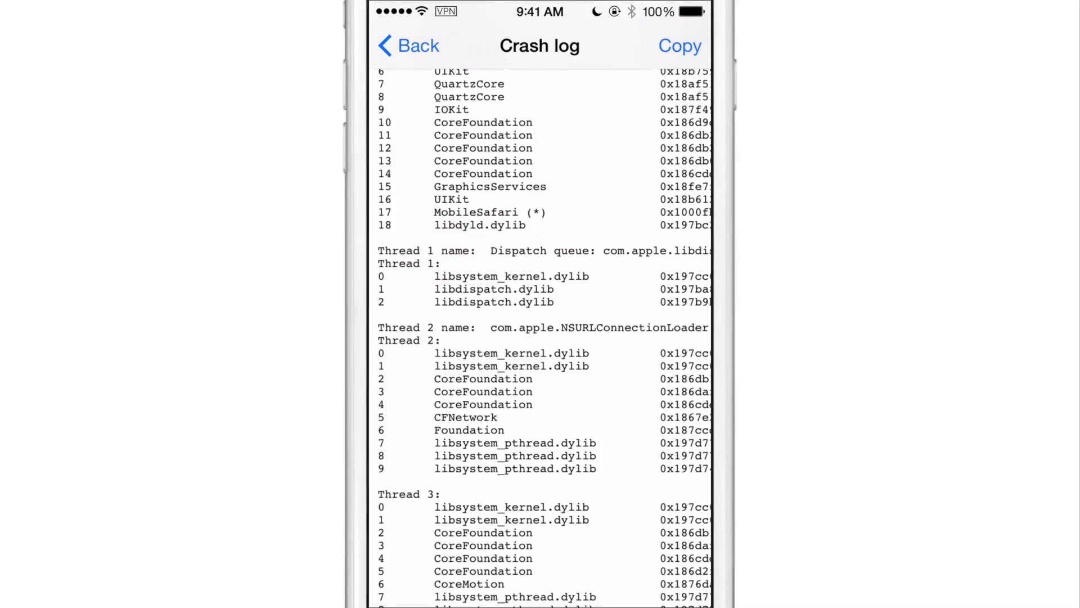
drag(607, 412, 459, 410)
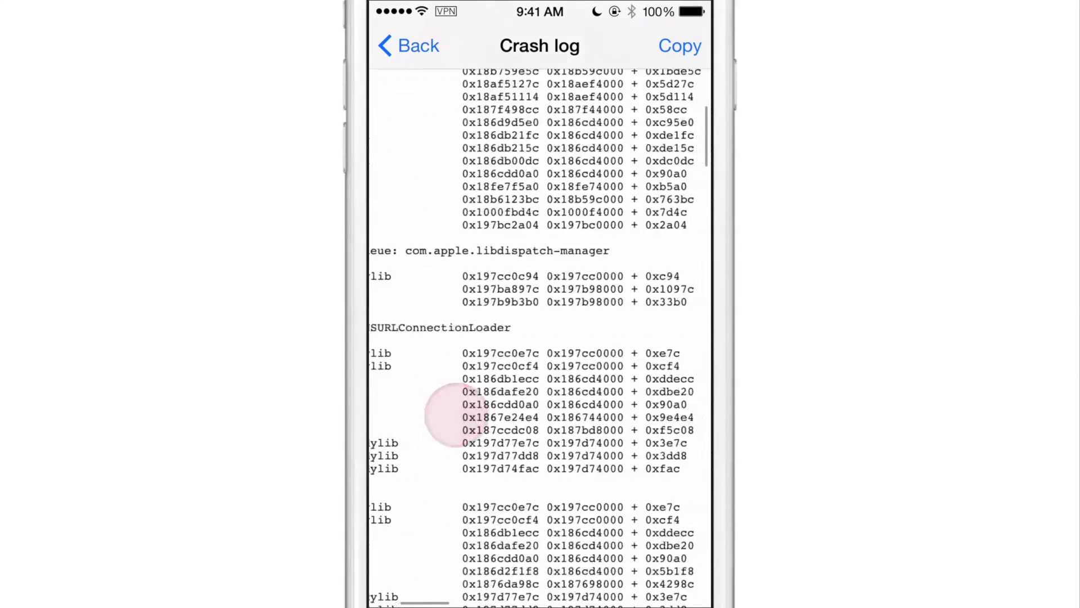
mouse_move(405, 456)
mouse_down()
mouse_move(447, 459)
mouse_move(470, 277)
mouse_up()
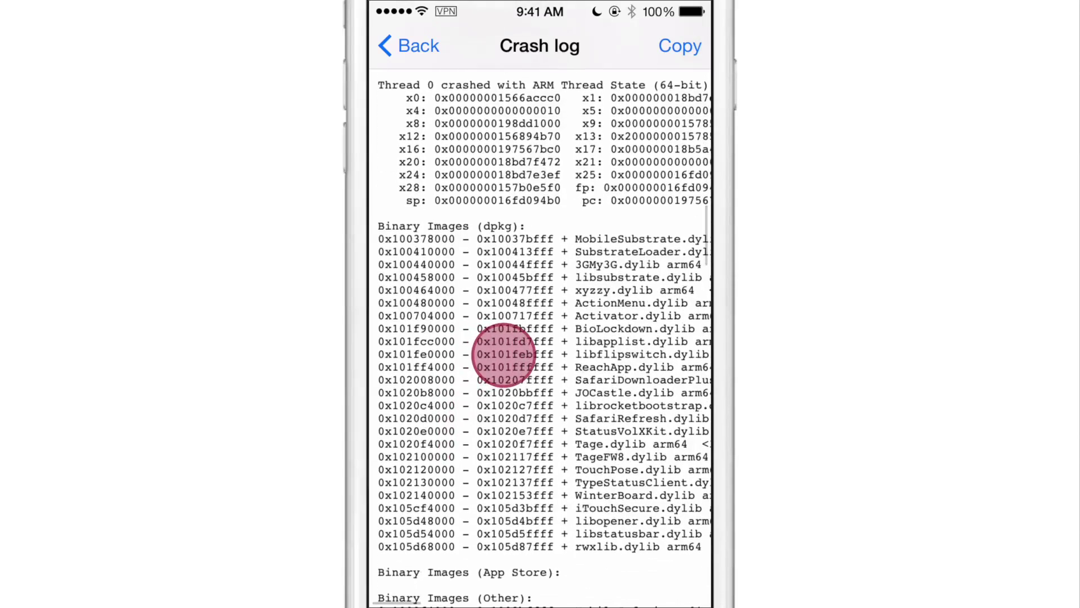
mouse_move(479, 422)
mouse_down()
mouse_move(477, 356)
mouse_move(447, 449)
mouse_up()
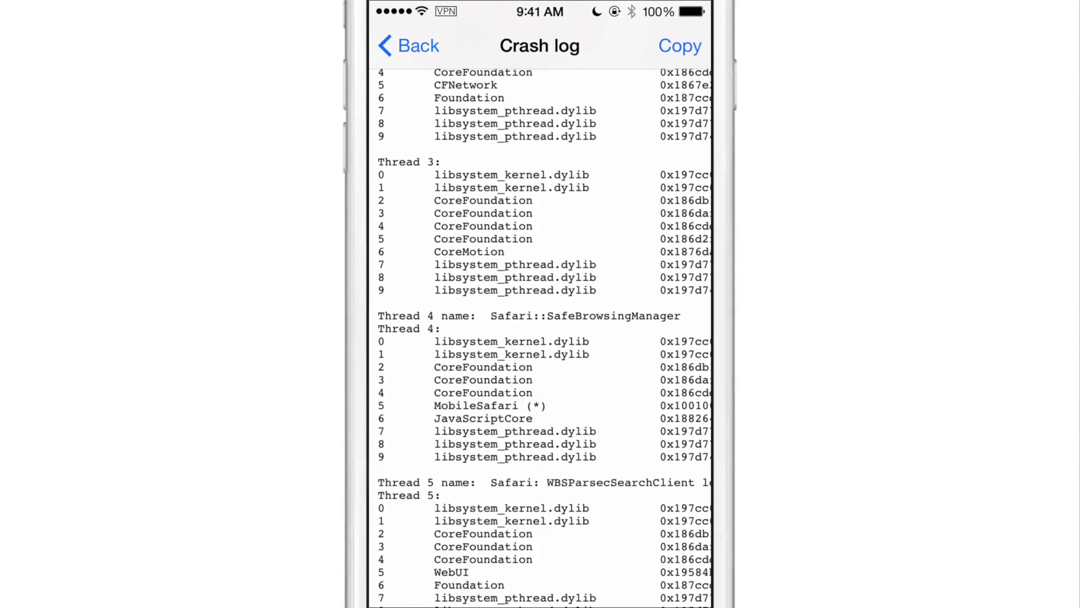
Return to the crash details and scroll the loaded binaries list to SafariRefresh.dylib.
click(390, 46)
mouse_move(430, 371)
mouse_down()
mouse_move(430, 402)
mouse_move(410, 380)
mouse_move(411, 207)
mouse_up()
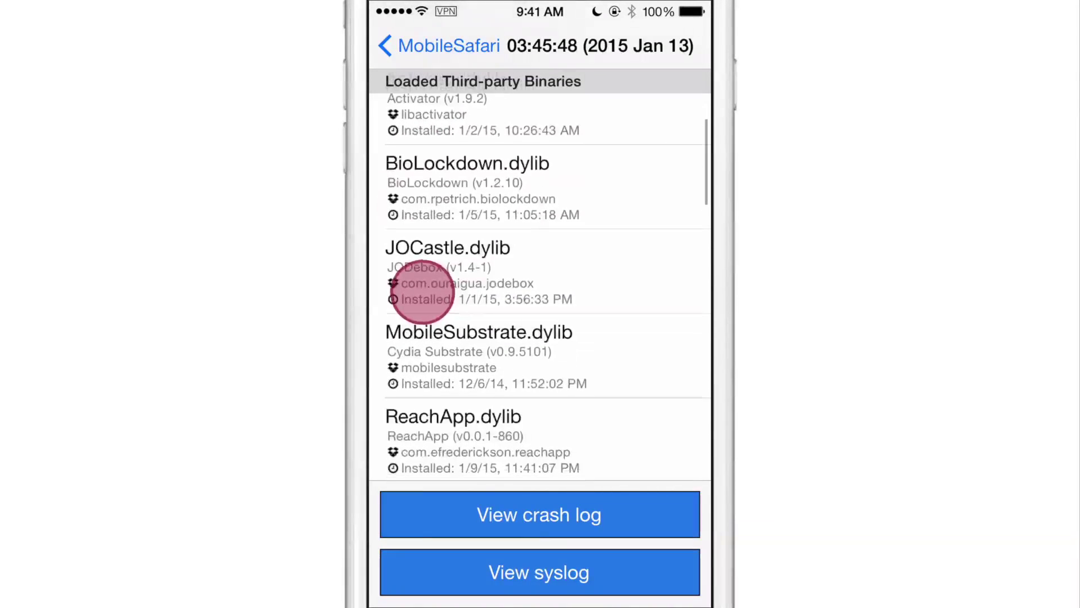
drag(414, 288, 397, 181)
click(422, 349)
mouse_move(421, 349)
mouse_down()
mouse_move(395, 360)
mouse_move(421, 408)
mouse_up()
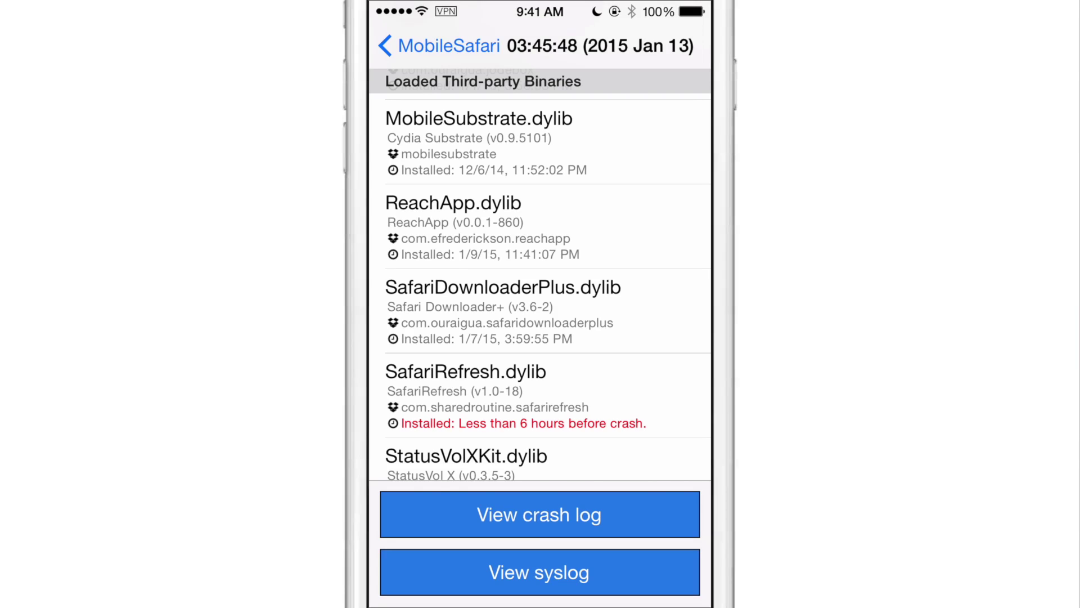
scroll(547, 287, down, 1)
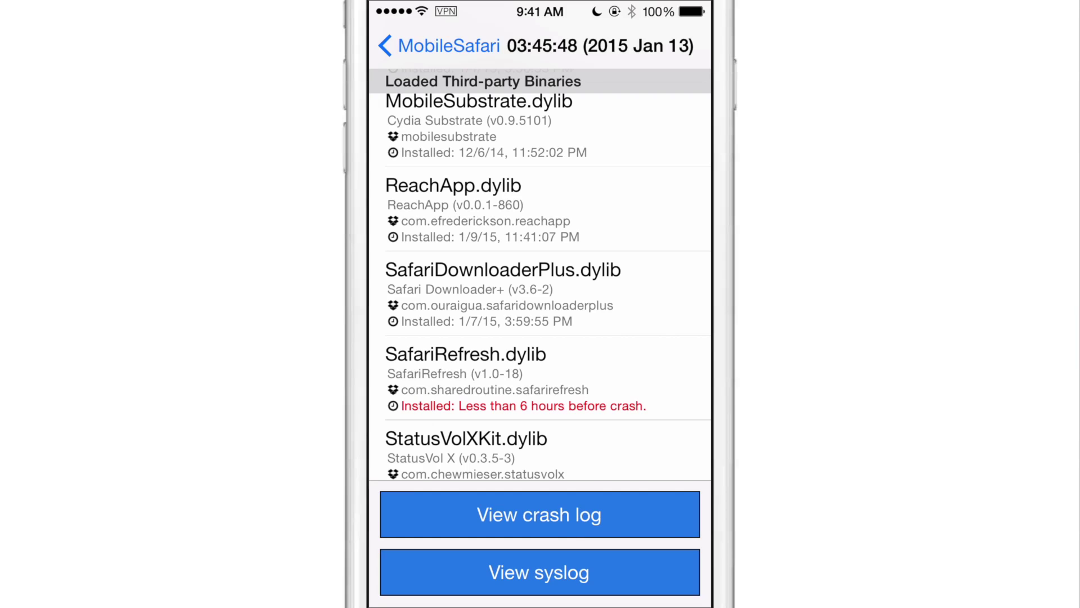
Show the action sheet for the recently installed SafariRefresh tweak.
click(540, 376)
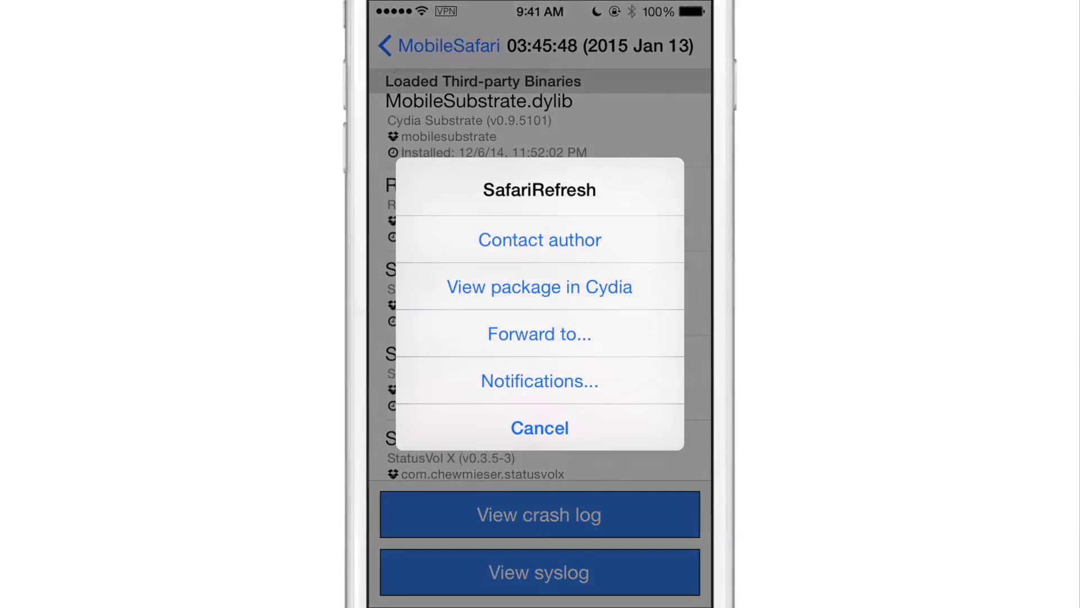